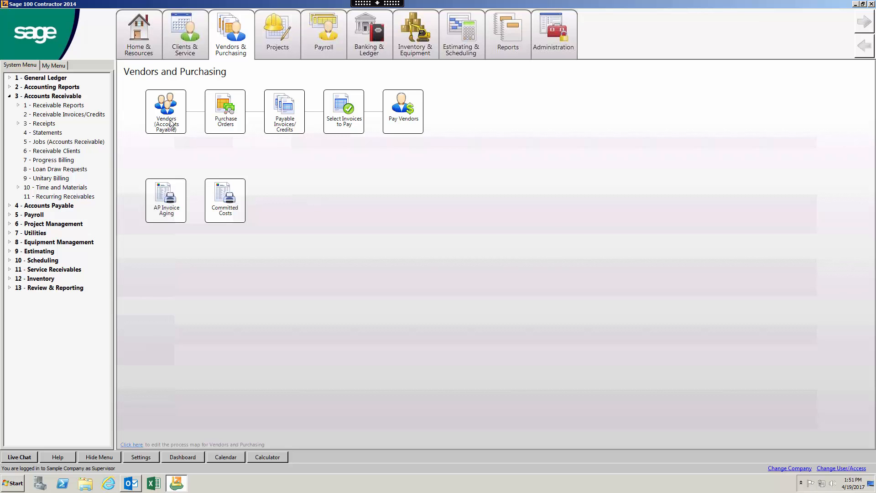
# Step: Start a new accounts payable vendor record with the vendor name and short name "Test drive"
pyautogui.click(167, 112)
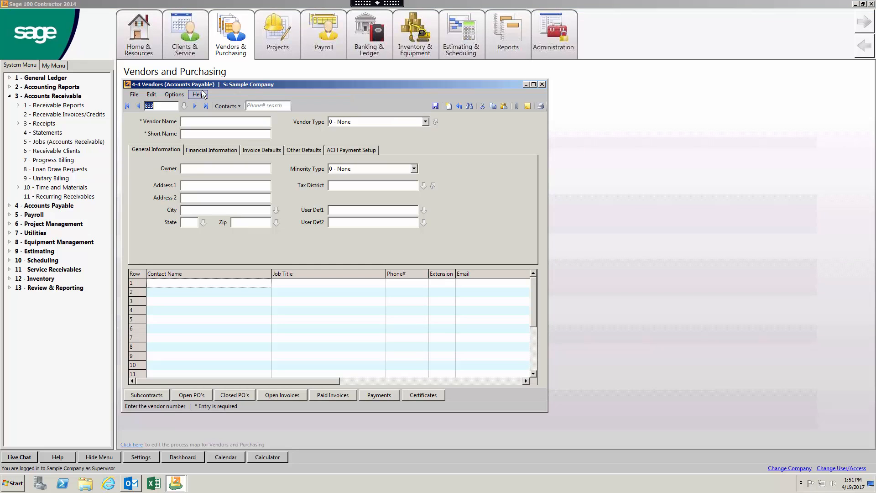
pyautogui.click(194, 123)
pyautogui.write('Test drive')
pyautogui.press('Tab')
pyautogui.write('Test d')
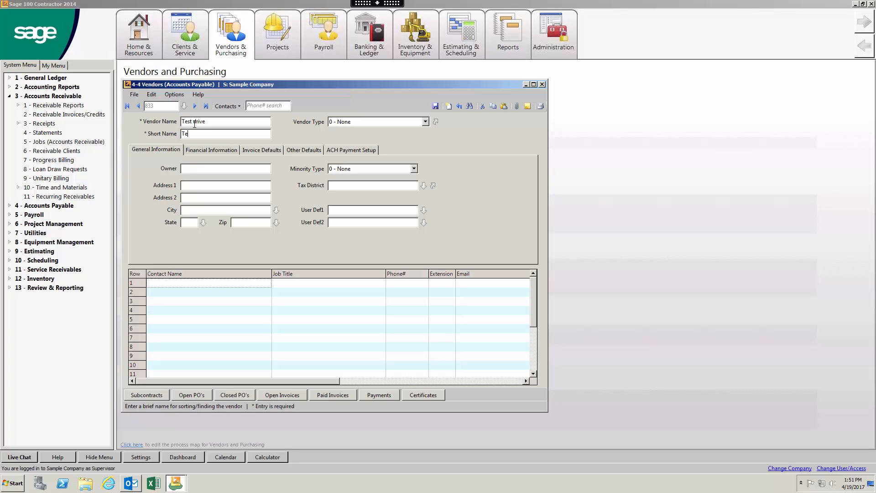
pyautogui.write('rive')
# Step: Set the vendor type to 10 - Rough Hardware Supplier and fill in the owner's name
pyautogui.click(382, 124)
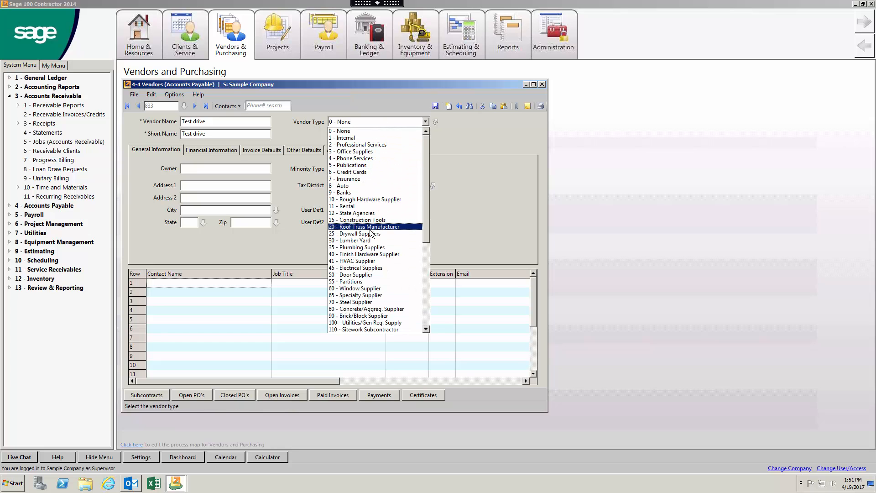
pyautogui.click(359, 200)
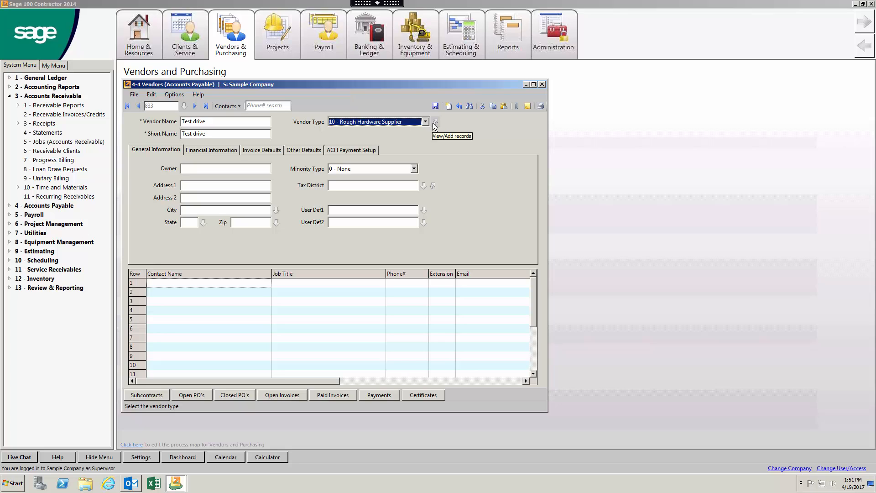
pyautogui.click(212, 169)
pyautogui.write('Dennis')
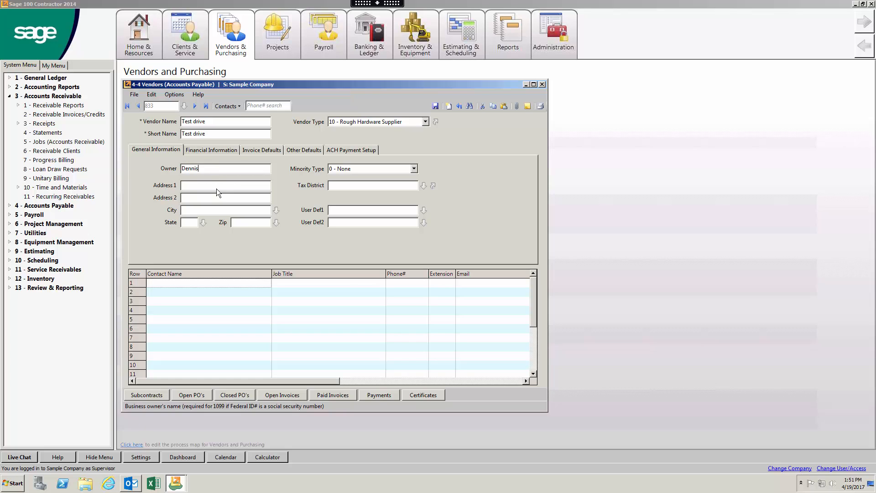
# Step: Review the minority type choices and the new vendor's financial information fields
pyautogui.click(339, 169)
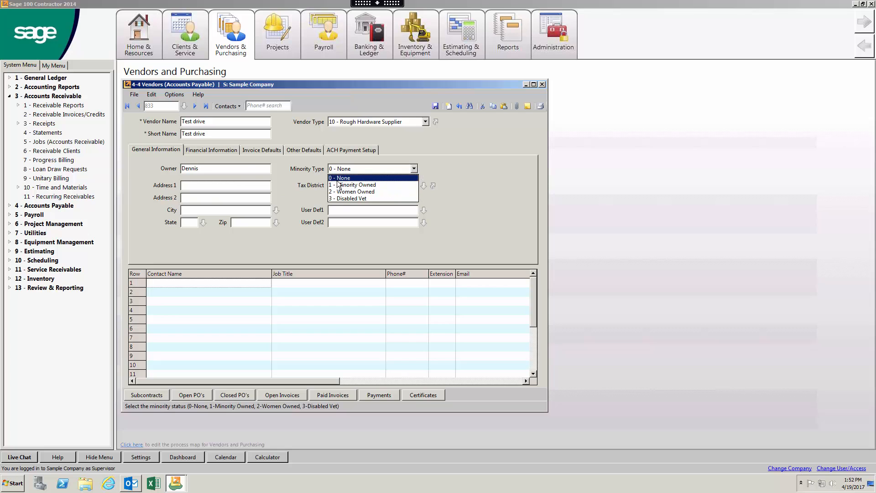
pyautogui.click(198, 149)
pyautogui.click(199, 149)
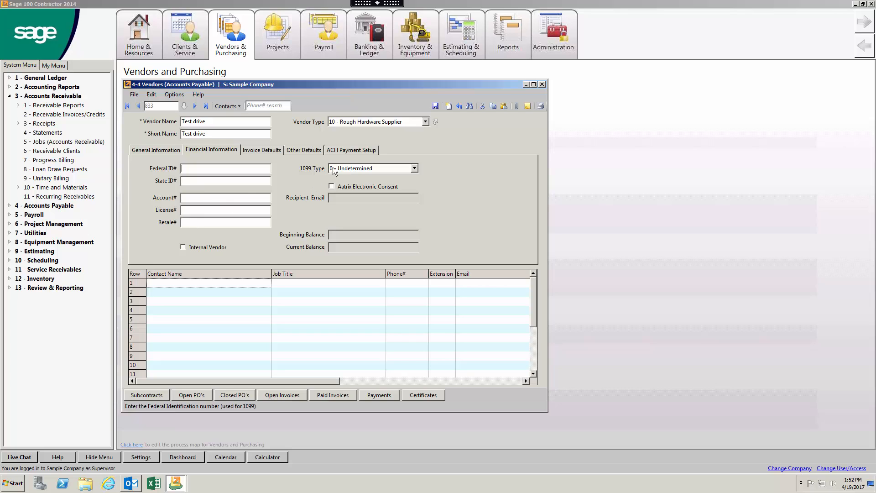
# Step: Set the vendor's invoice defaults to ledger account 5001 - Material, cost code 6700.000 - Rough Hardware and cost type 1 - Material
pyautogui.click(264, 149)
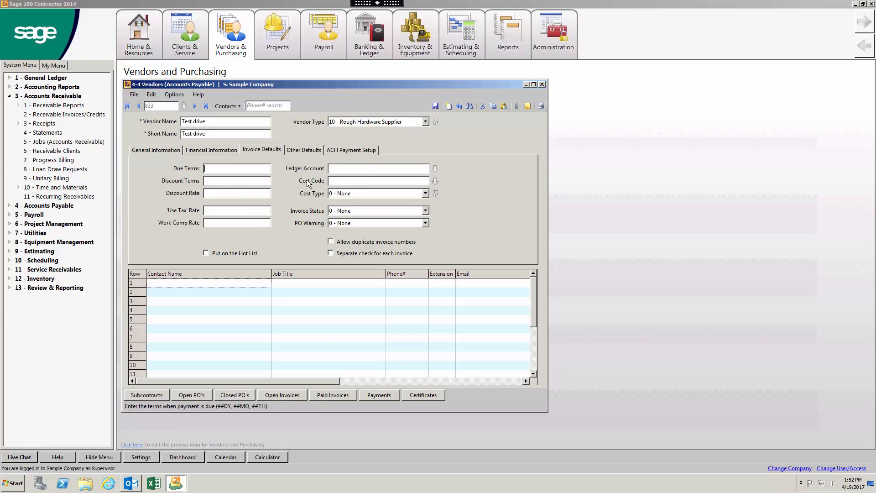
pyautogui.click(341, 168)
pyautogui.write('5001')
pyautogui.press('Tab')
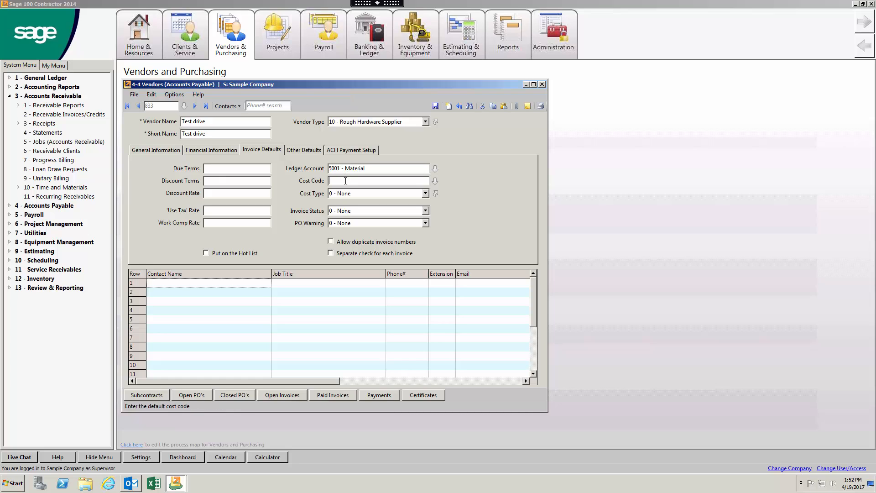
pyautogui.write('6700')
pyautogui.press('Tab')
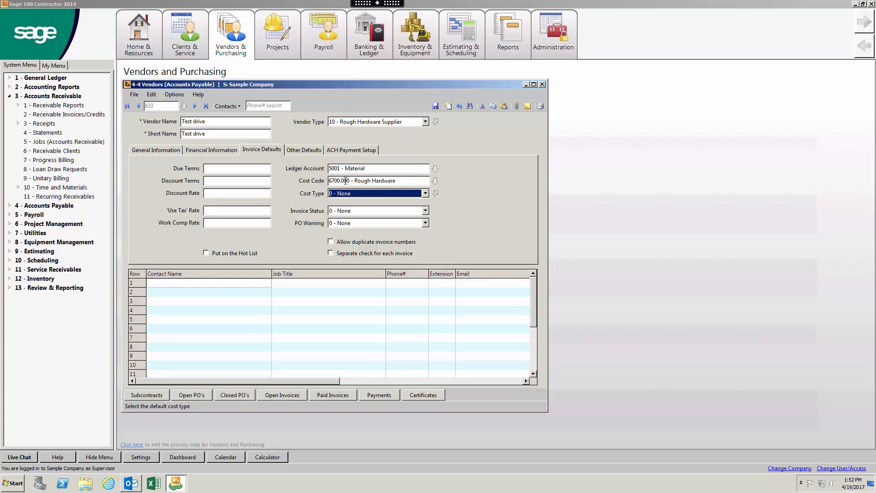
pyautogui.write('1')
pyautogui.press('Tab')
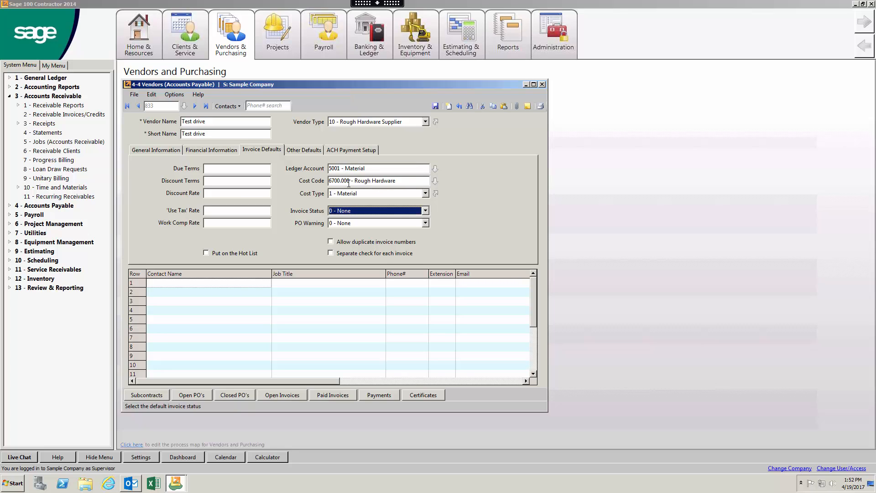
# Step: Set the default invoice status to 1 - Open and the PO warning to 1 - Warn if no PO
pyautogui.click(371, 213)
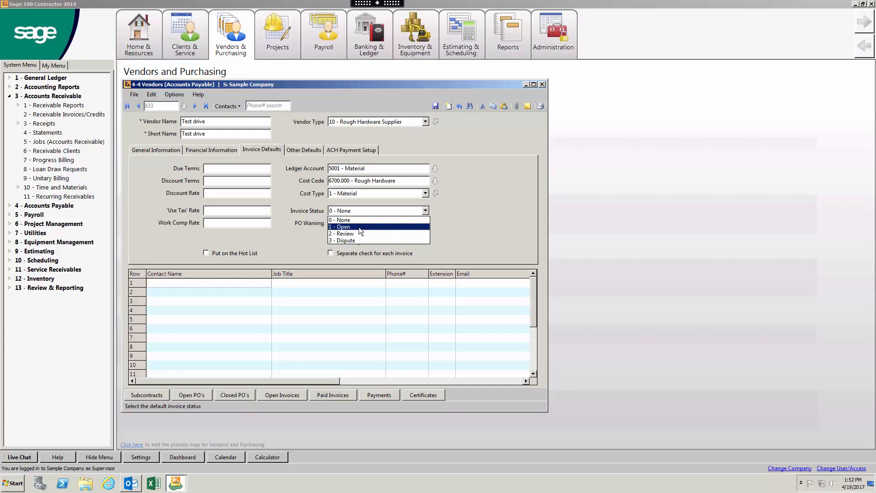
pyautogui.click(359, 226)
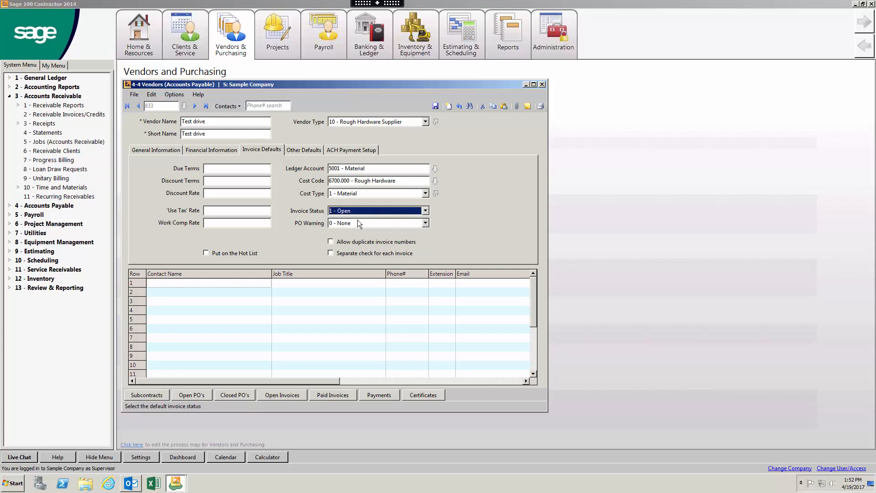
pyautogui.click(358, 222)
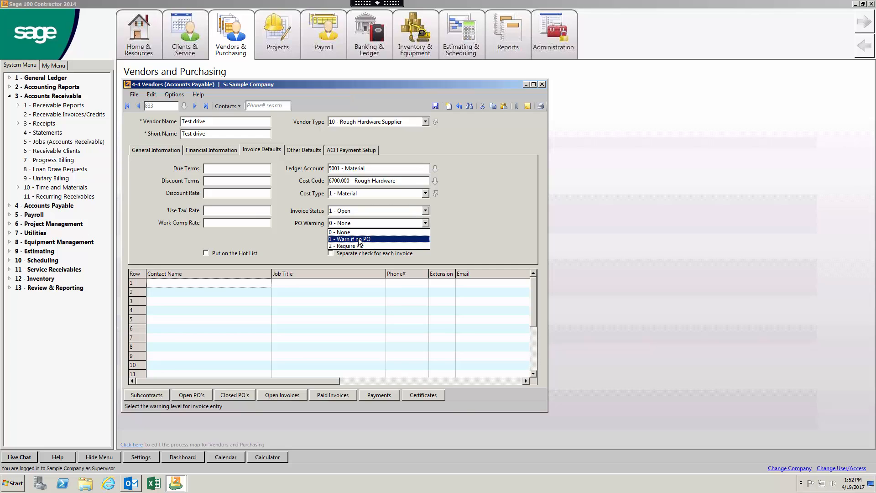
pyautogui.click(371, 239)
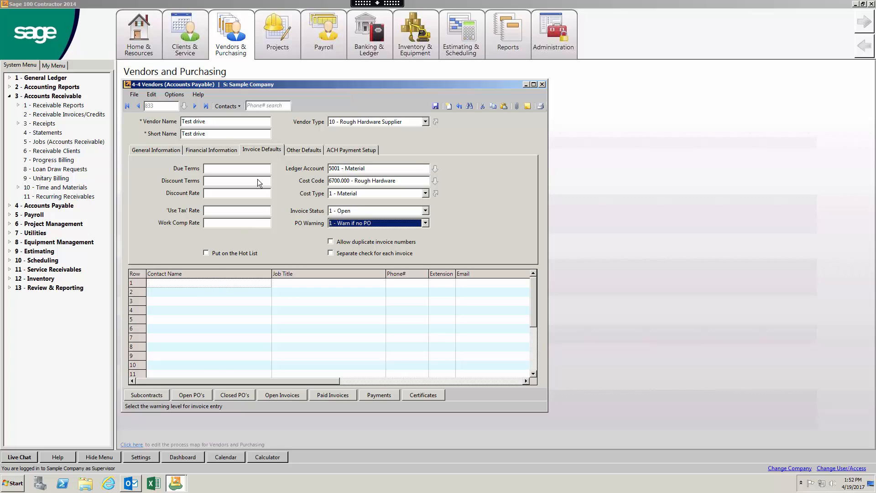
# Step: Review the vendor's other defaults and ACH payment setup, and save the vendor record
pyautogui.click(300, 149)
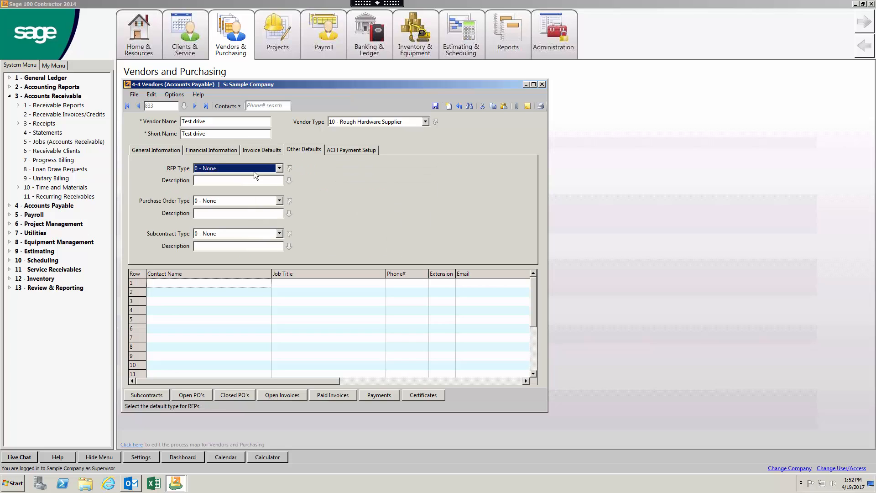
pyautogui.click(347, 151)
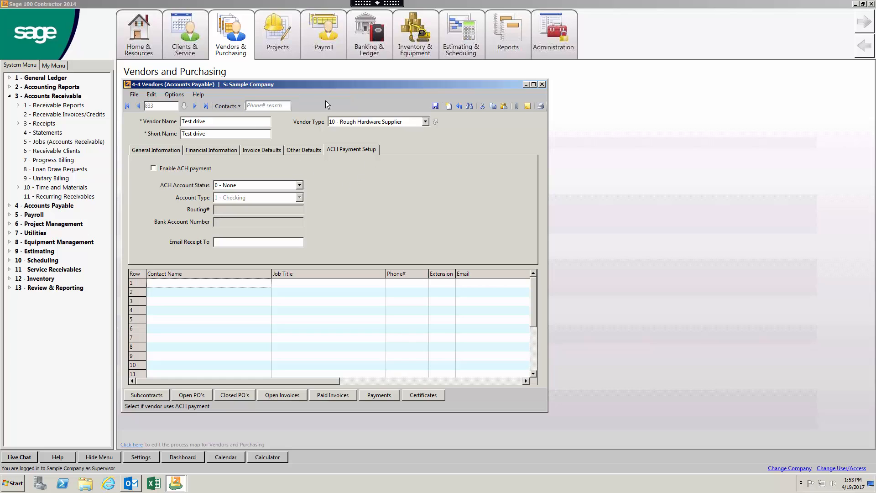
pyautogui.click(435, 106)
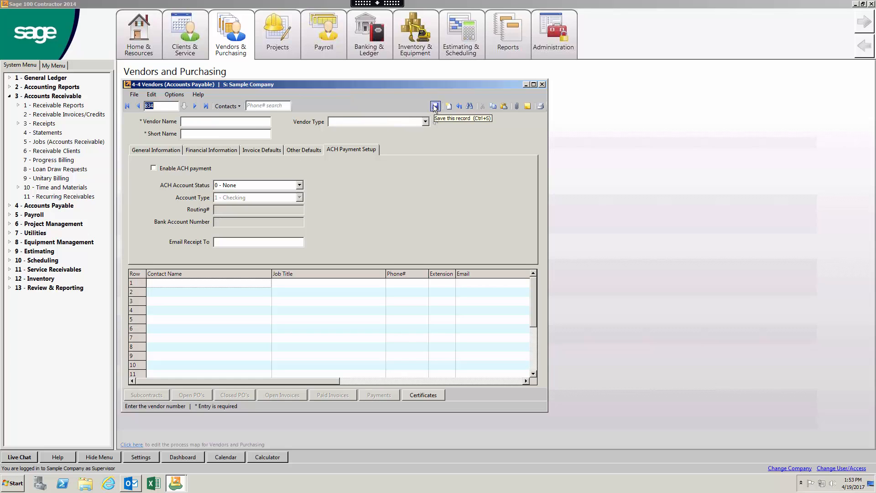
# Step: Open the first vendor record and review its subcontracts, open purchase orders and certificates
pyautogui.click(128, 106)
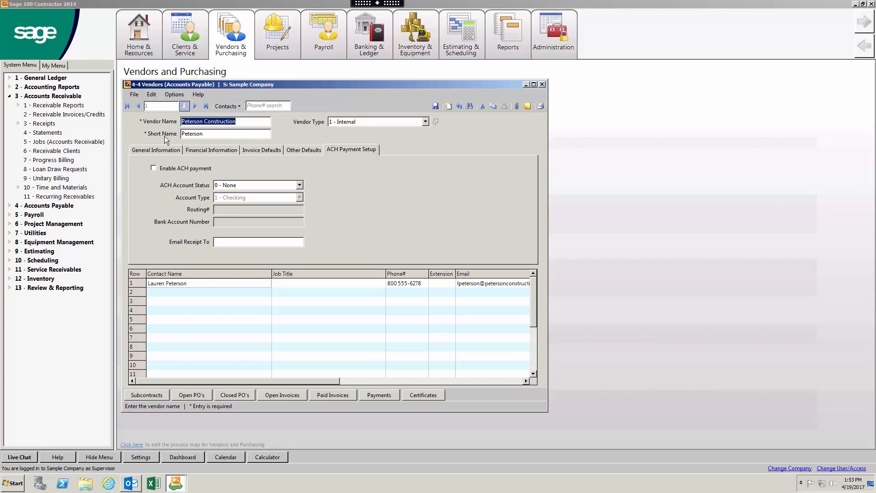
pyautogui.click(146, 395)
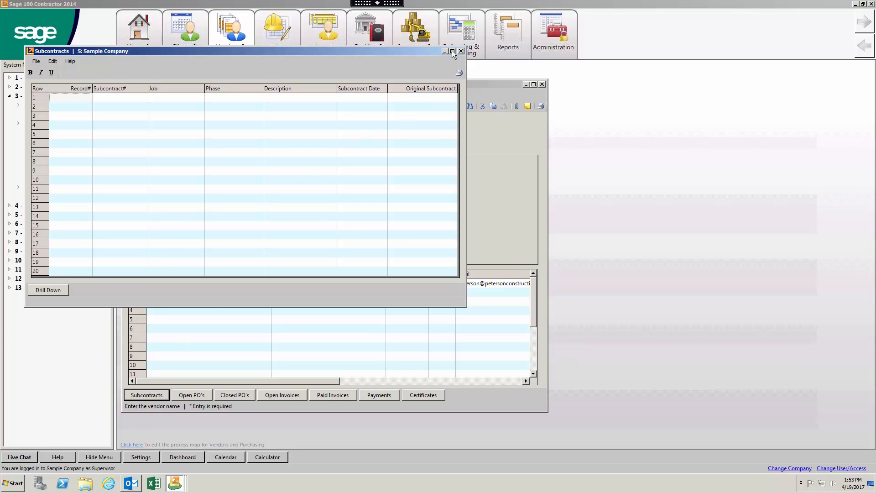
pyautogui.click(461, 50)
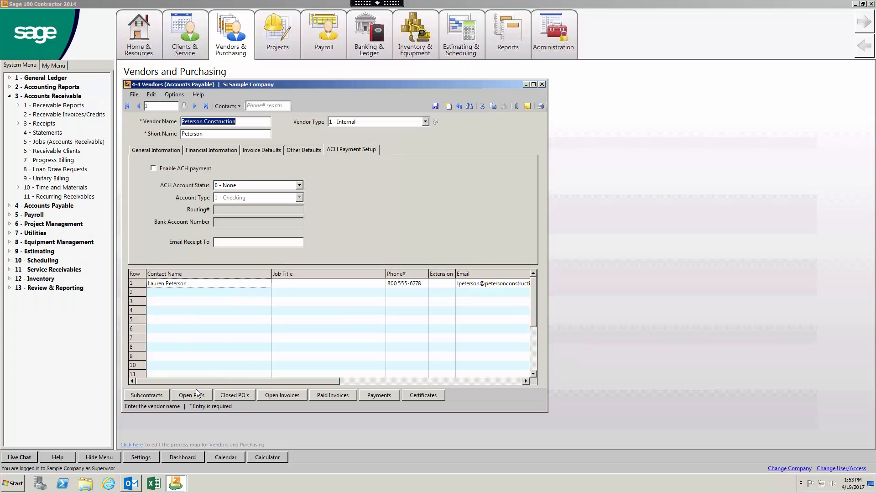
pyautogui.click(197, 395)
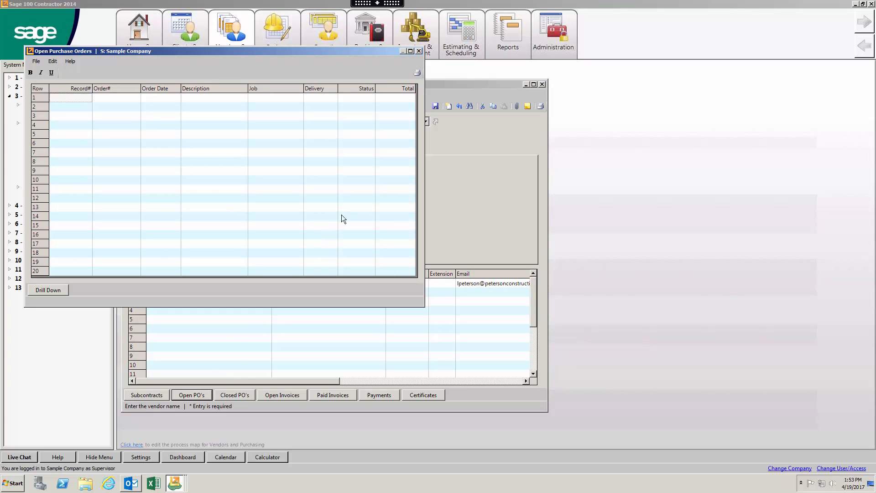
pyautogui.click(410, 51)
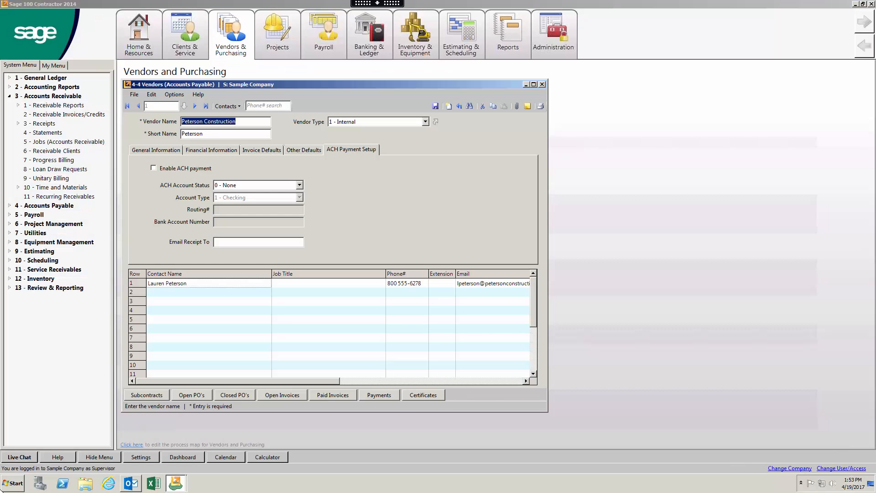
pyautogui.click(871, 3)
pyautogui.click(433, 398)
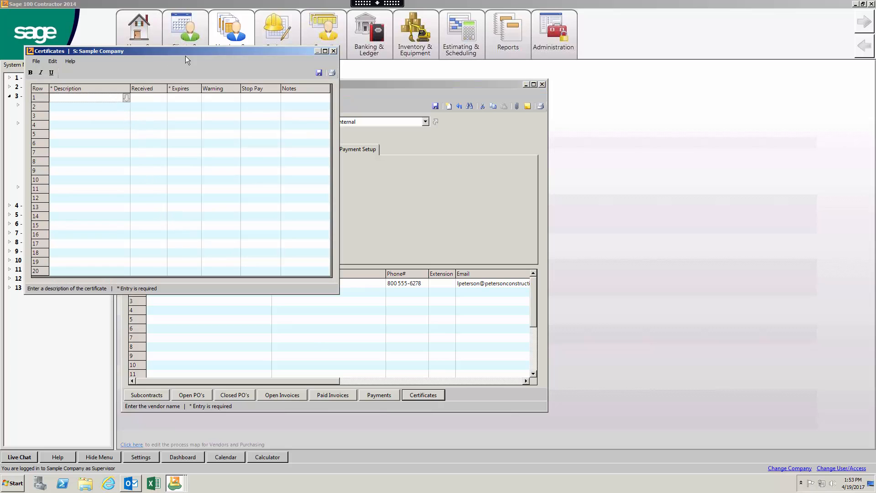
pyautogui.click(334, 51)
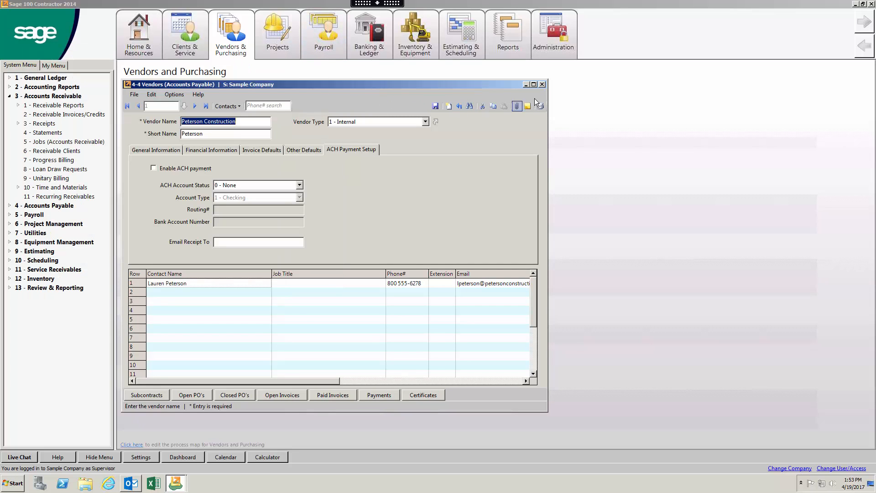
# Step: Run the query "Vendors~by Vendor Type with Tax District" without criteria, review the list and close the query windows
pyautogui.click(470, 109)
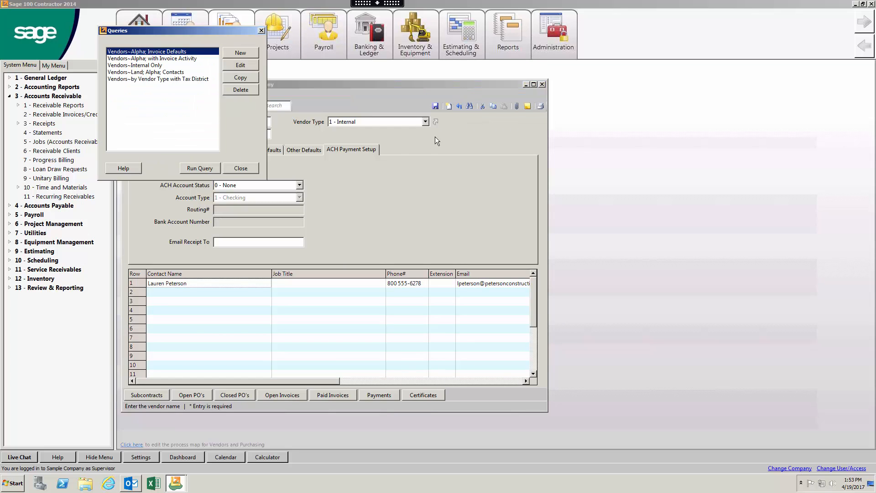
pyautogui.click(125, 79)
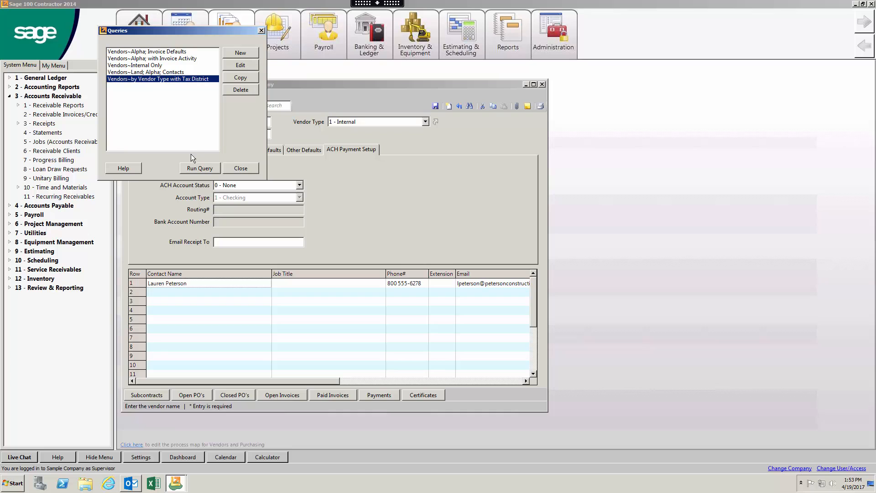
pyautogui.click(196, 169)
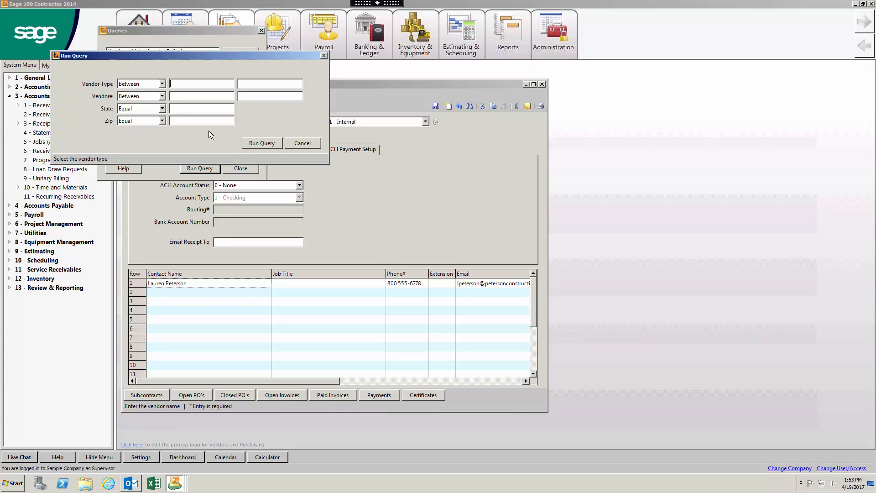
pyautogui.click(263, 144)
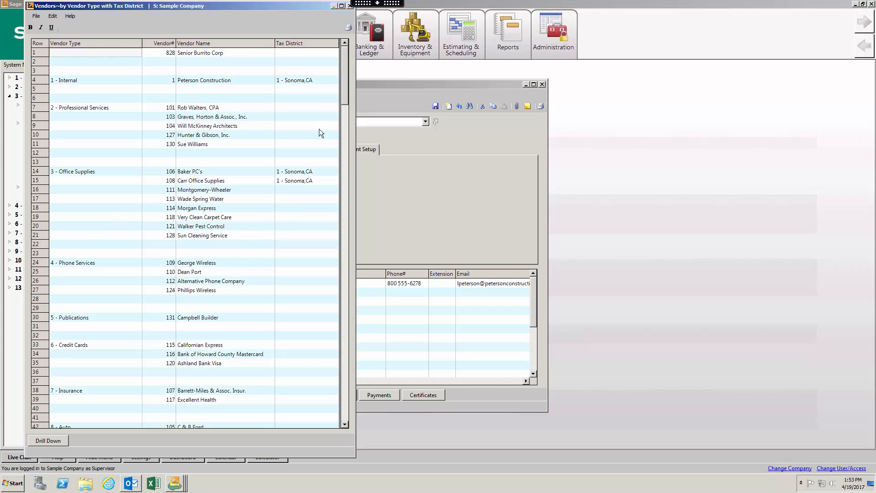
pyautogui.click(350, 6)
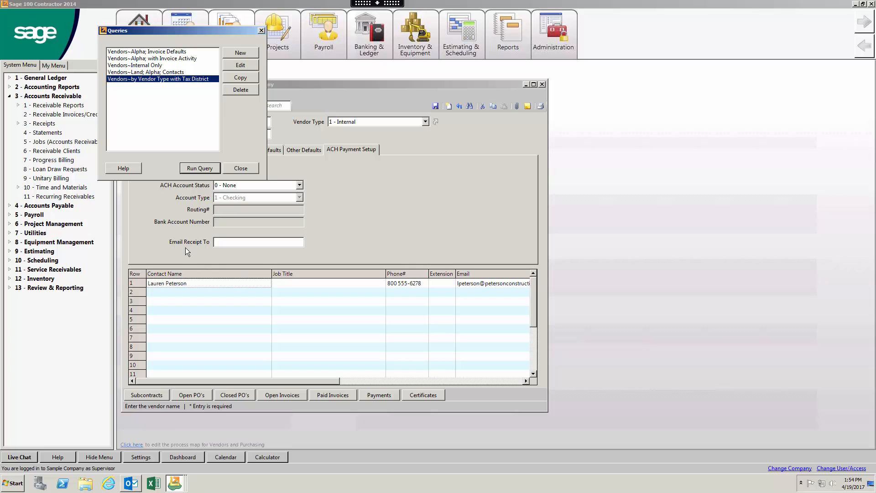
pyautogui.click(244, 170)
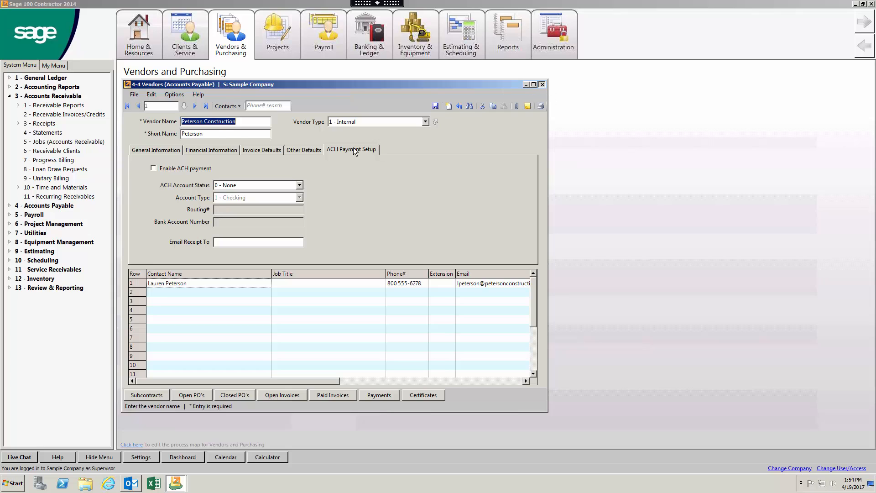
# Step: Close the vendor window and start a payable invoice numbered w213 from the fourth listed purchase order, for City of Walker Utilities
pyautogui.click(543, 85)
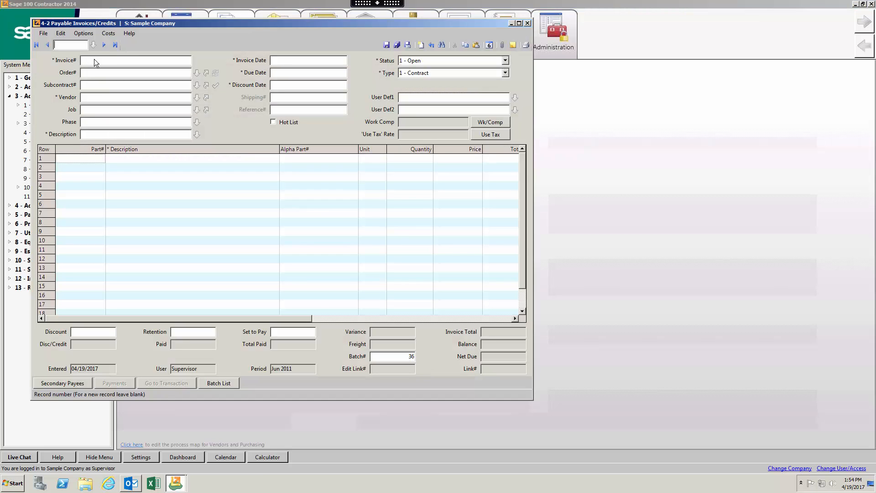
pyautogui.click(99, 60)
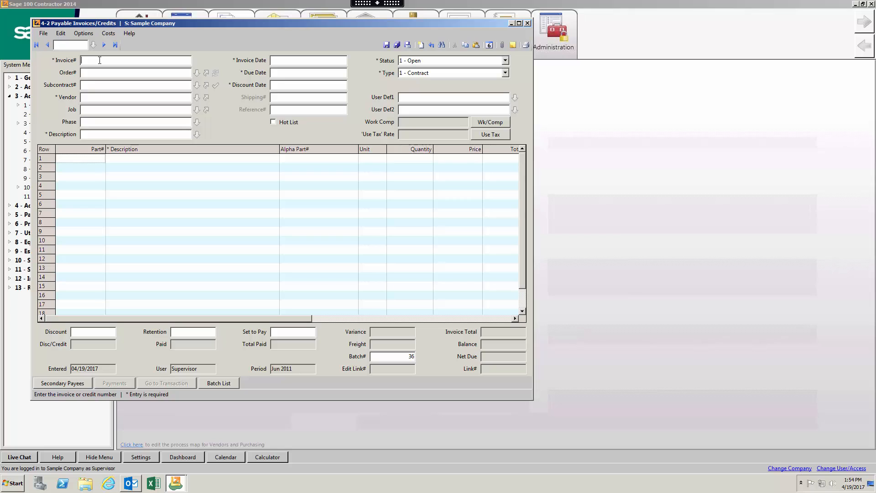
pyautogui.write('w213')
pyautogui.press('Tab')
pyautogui.click(197, 72)
pyautogui.click(254, 98)
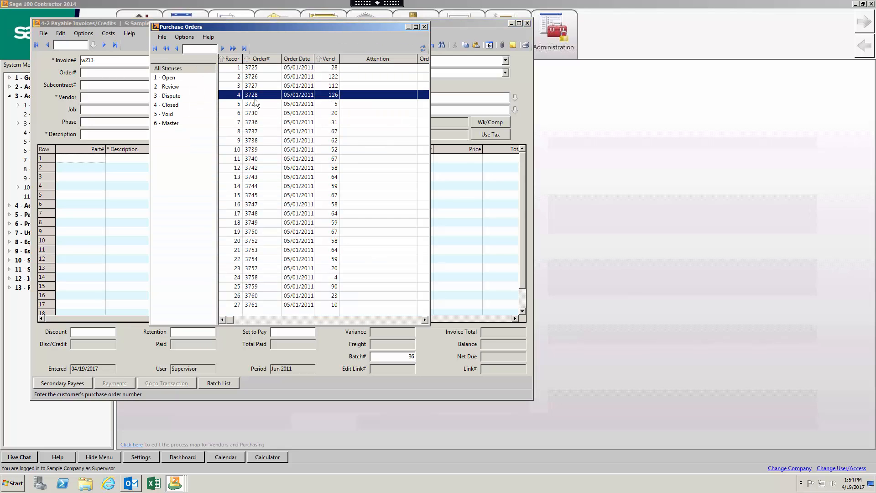
pyautogui.doubleClick(254, 100)
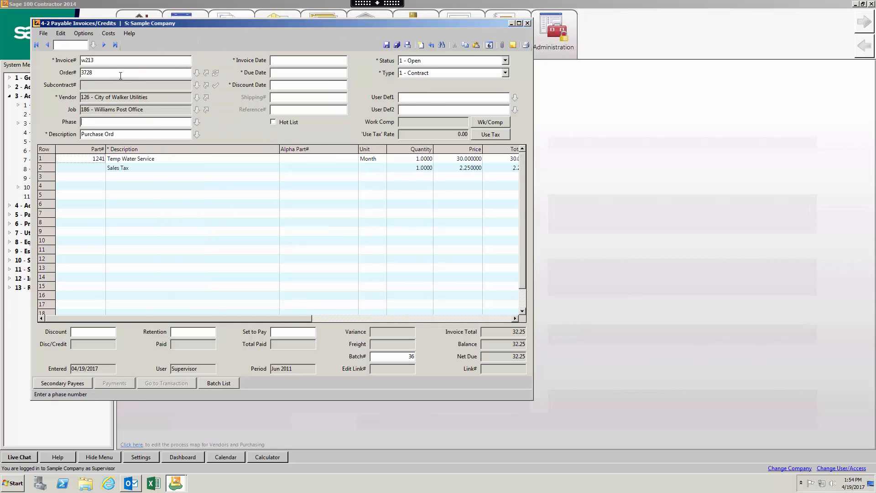
# Step: Review the vendor, job and first line item brought into the invoice from the purchase order
pyautogui.click(154, 95)
pyautogui.moveTo(148, 97); pyautogui.dragTo(80, 97)
pyautogui.moveTo(144, 109); pyautogui.dragTo(51, 115)
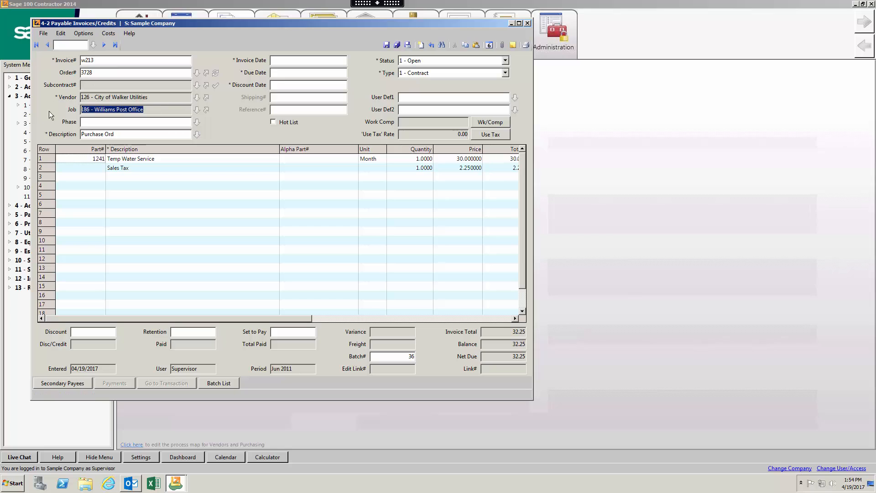
pyautogui.click(50, 160)
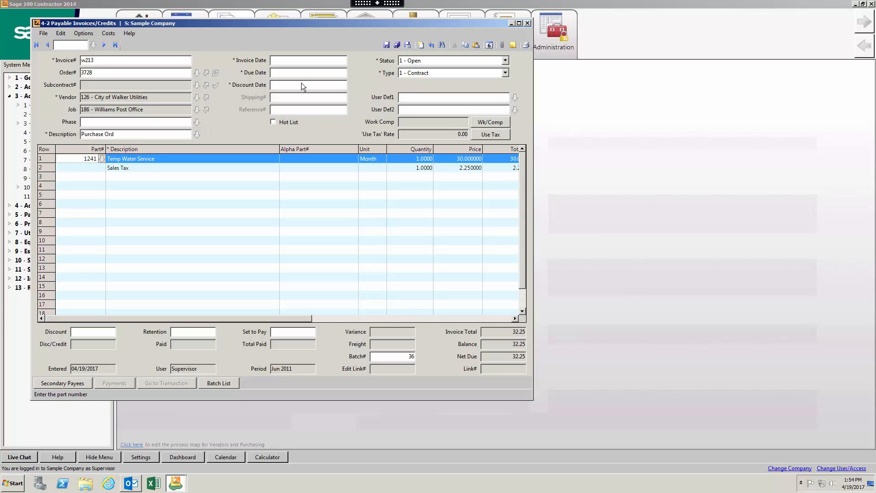
# Step: Set the invoice date and discount date to 04/18/2017, with a due date of 04/19/2017, and go through the remaining header fields
pyautogui.click(284, 60)
pyautogui.press('Tab')
pyautogui.press('Tab')
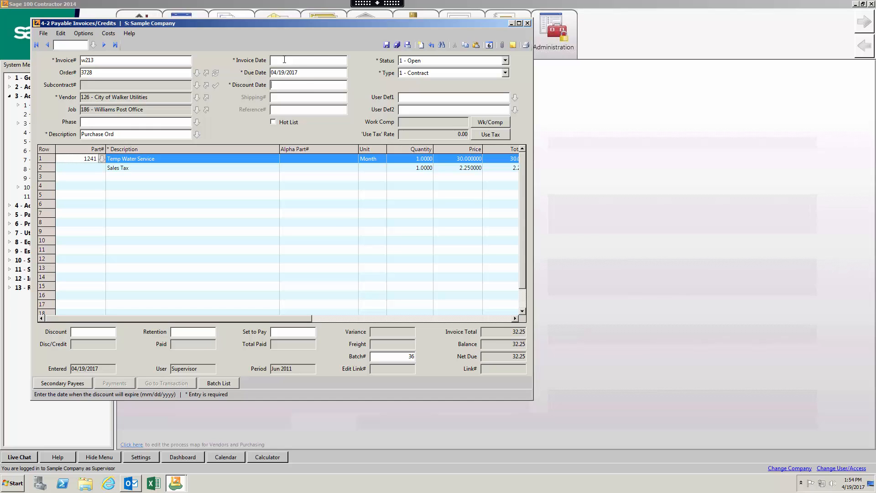
pyautogui.click(284, 60)
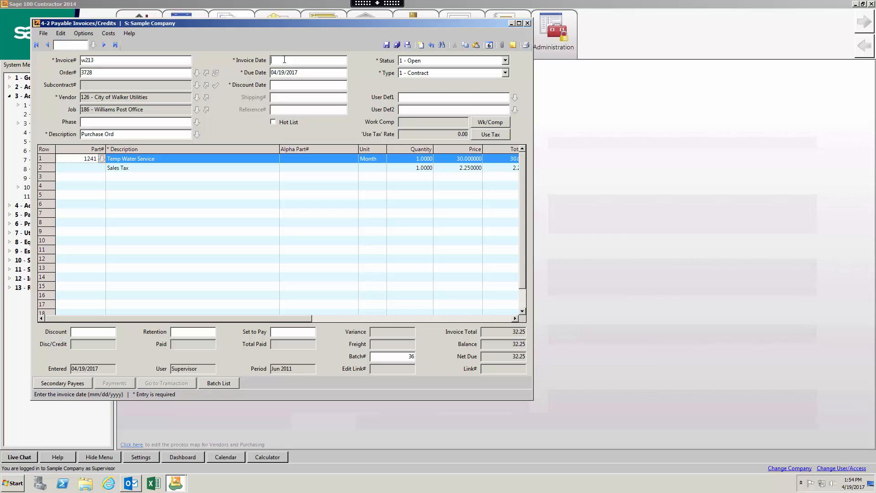
pyautogui.write('04/18/17')
pyautogui.click(285, 85)
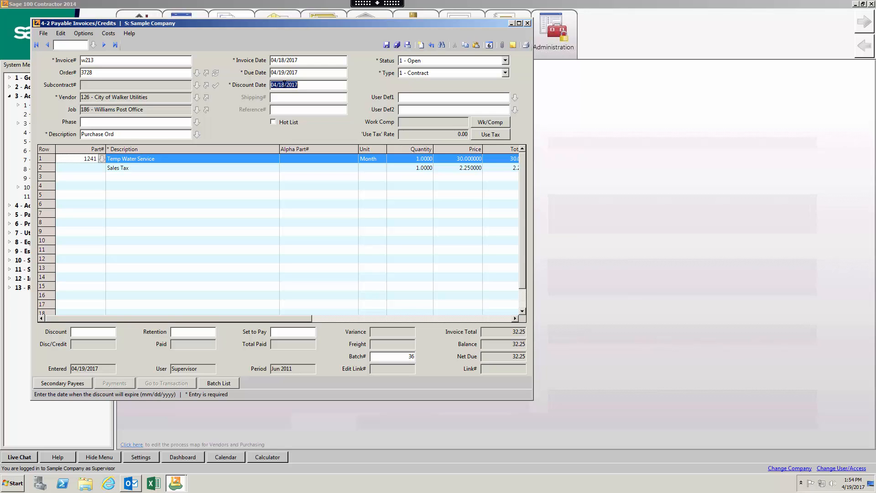
pyautogui.press('Tab')
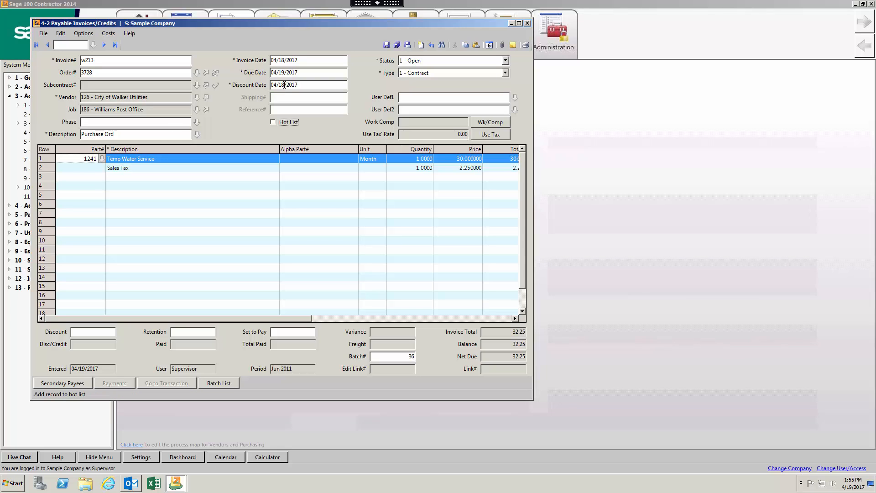
pyautogui.press('Tab')
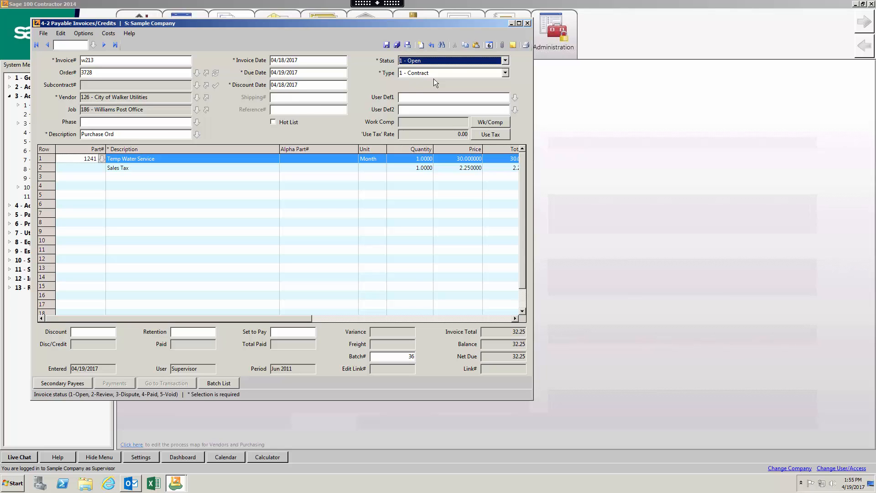
pyautogui.click(434, 49)
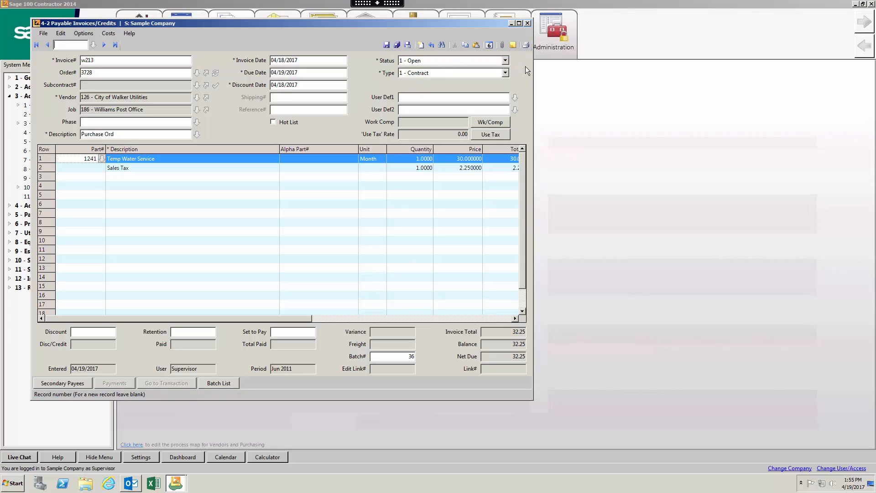
# Step: Try to save the invoice while closing it, continuing despite the date falling outside the posting period
pyautogui.click(527, 23)
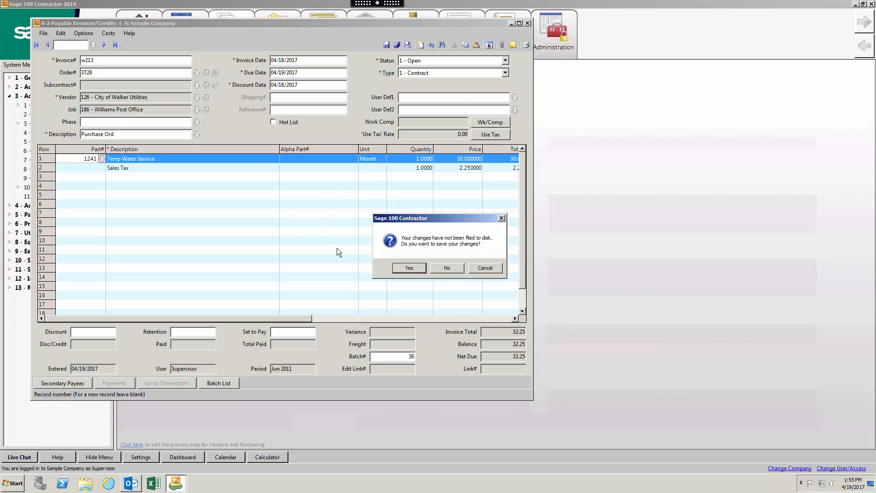
pyautogui.click(410, 269)
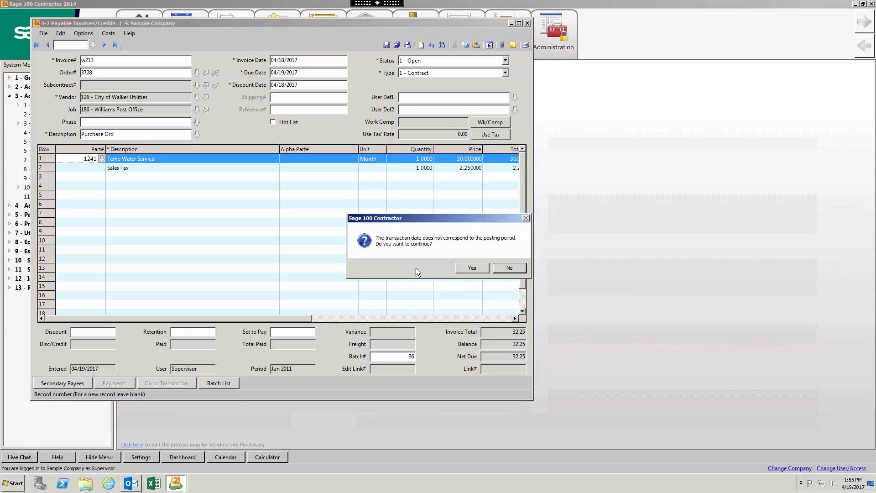
pyautogui.click(477, 269)
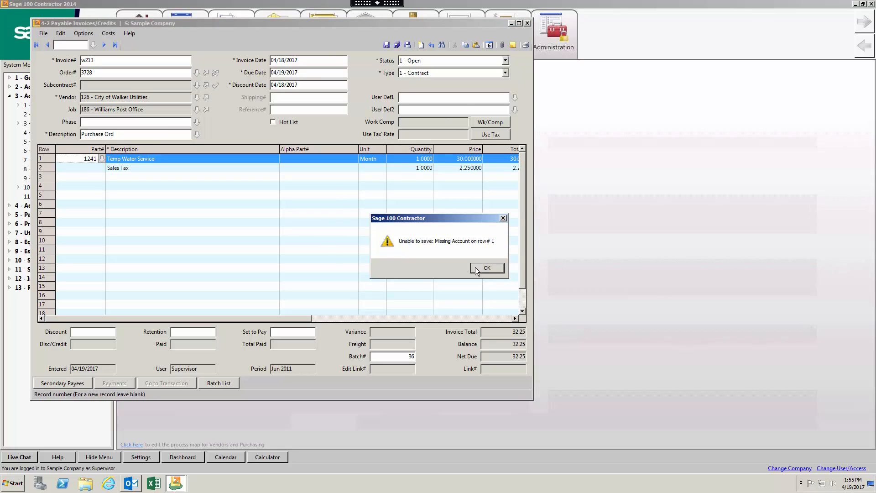
pyautogui.click(476, 271)
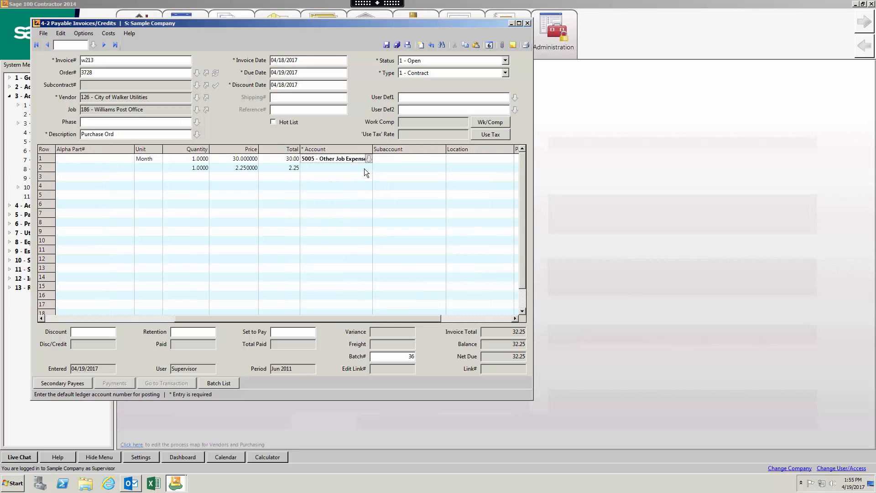
# Step: Assign account 5005 - Other Job Expense and subaccount 1 - California Office to row 1, and close the invoice without saving
pyautogui.press('Tab')
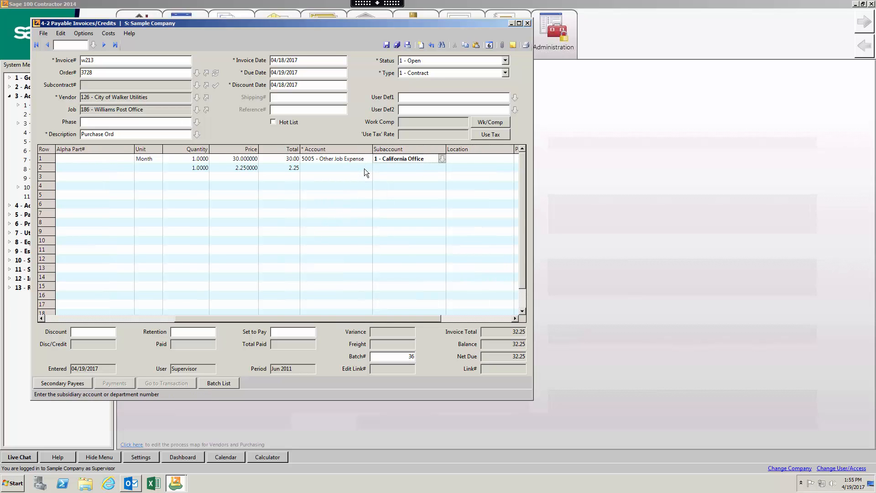
pyautogui.click(528, 23)
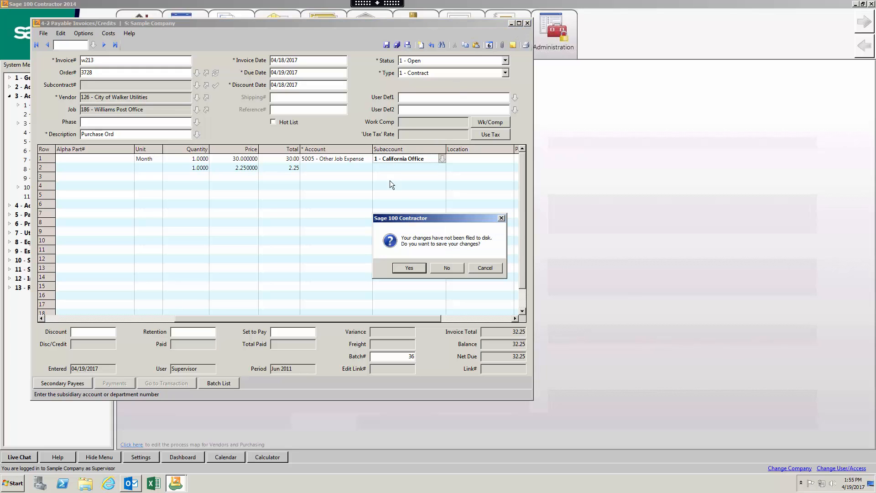
pyautogui.click(441, 268)
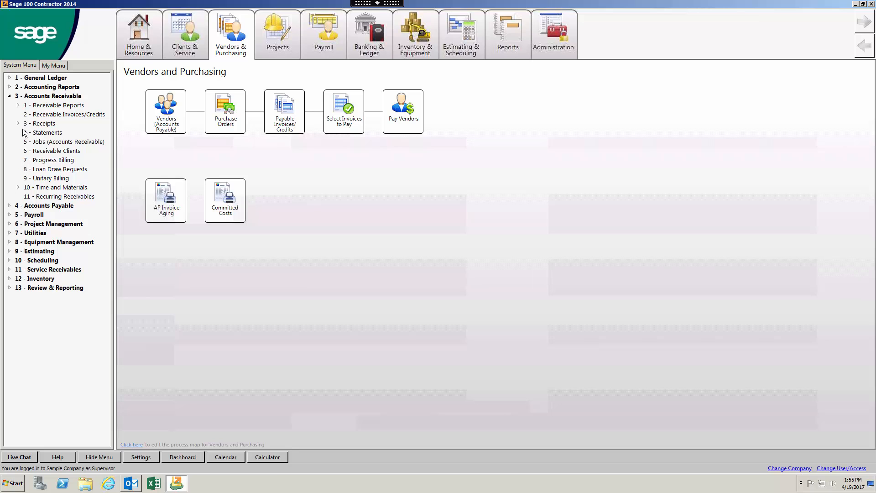
# Step: Open Select Invoices to Pay and display the invoices sorted by job, then vendor, dismissing the expired certificates warning
pyautogui.click(10, 206)
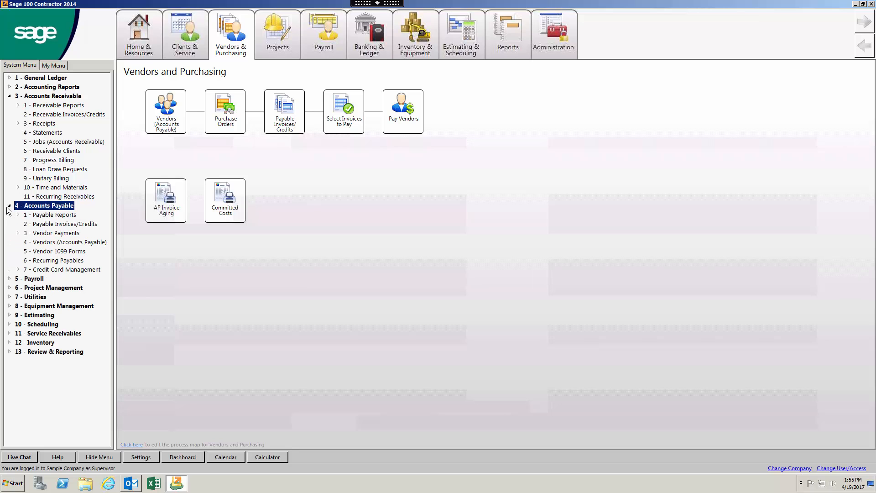
pyautogui.click(19, 233)
pyautogui.click(58, 242)
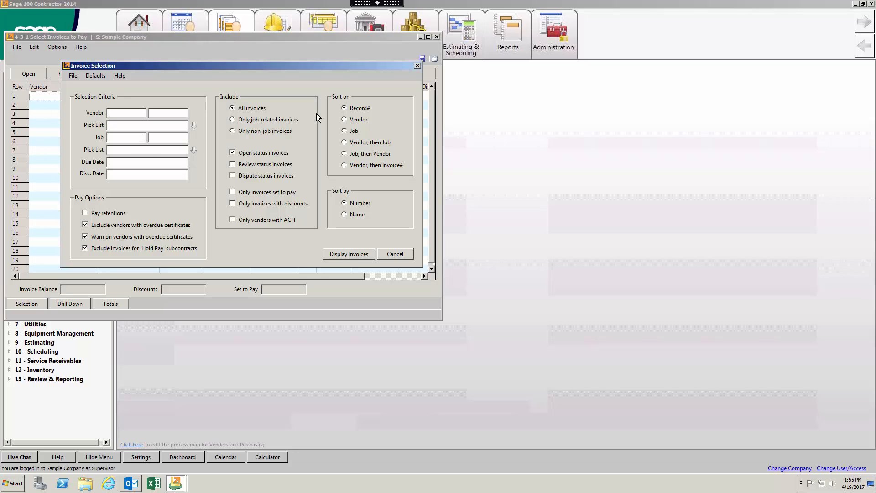
pyautogui.click(344, 119)
pyautogui.click(344, 143)
pyautogui.click(344, 154)
pyautogui.click(349, 254)
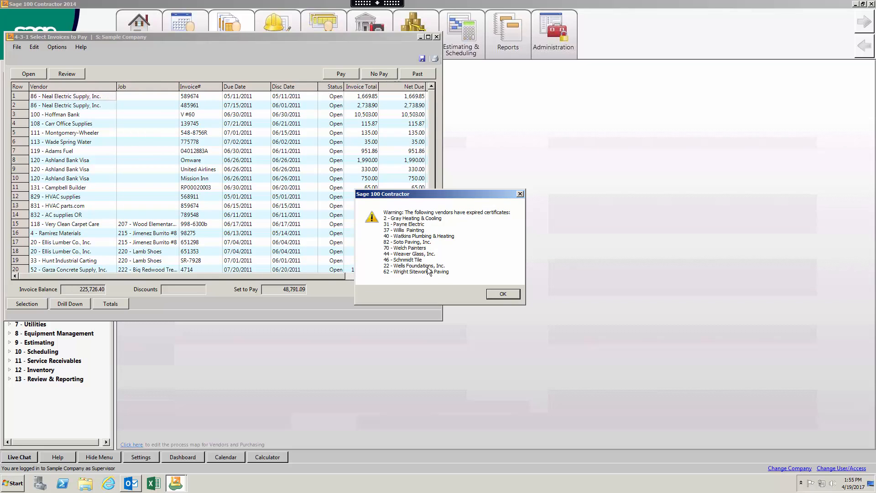
pyautogui.click(500, 295)
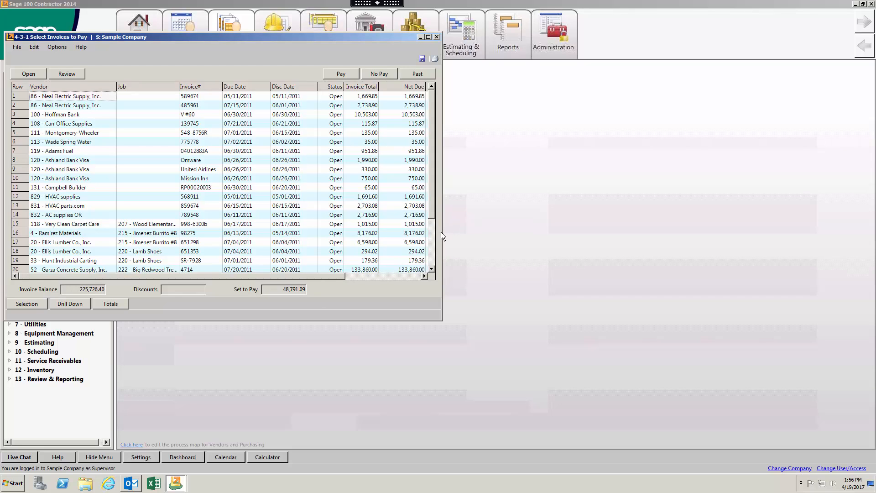
# Step: Widen the invoice list and set the first five invoices to be paid in full
pyautogui.moveTo(442, 235); pyautogui.dragTo(715, 278)
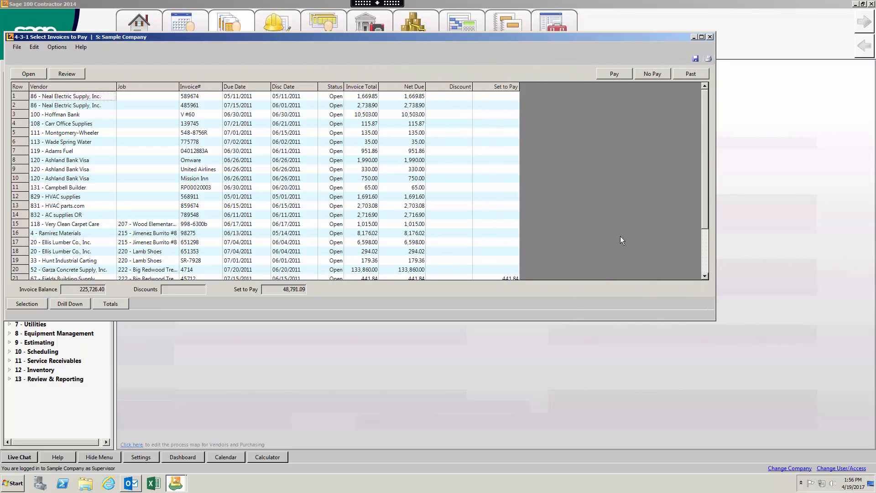
pyautogui.click(503, 96)
pyautogui.scroll(-1, 588, 91)
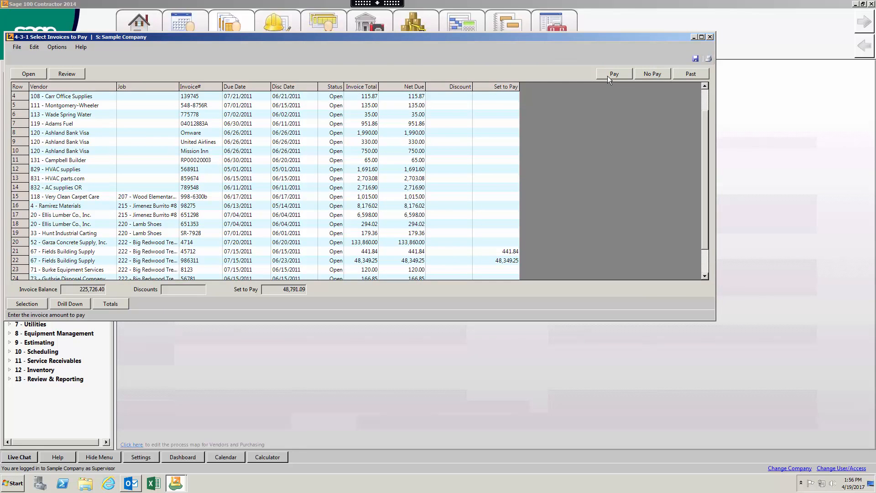
pyautogui.scroll(1, 585, 89)
pyautogui.press('Return')
pyautogui.press('Return')
pyautogui.press('Return')
pyautogui.press('Return')
pyautogui.press('Return')
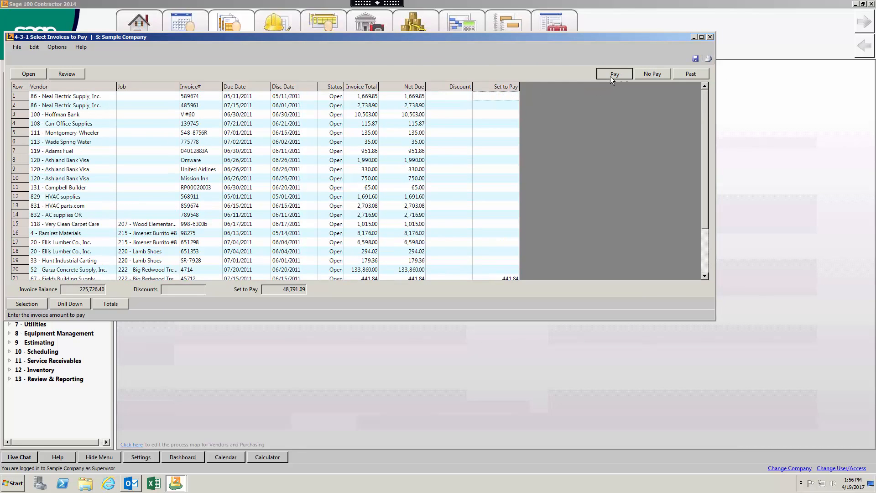
# Step: Skip the sixth and seventh invoices, set the payment on Ashland Bank Visa's Omware invoice to 999.00, and save and close the selection
pyautogui.click(653, 77)
pyautogui.press('Return')
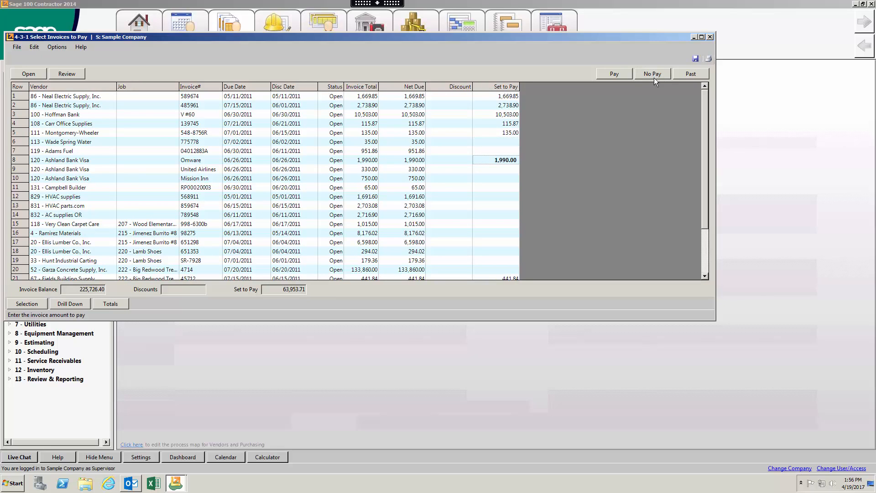
pyautogui.write('999')
pyautogui.press('Tab')
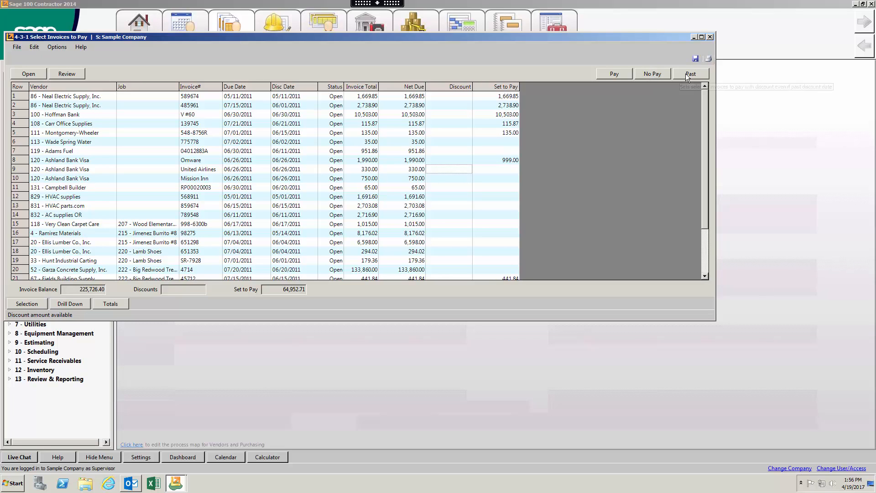
pyautogui.click(696, 58)
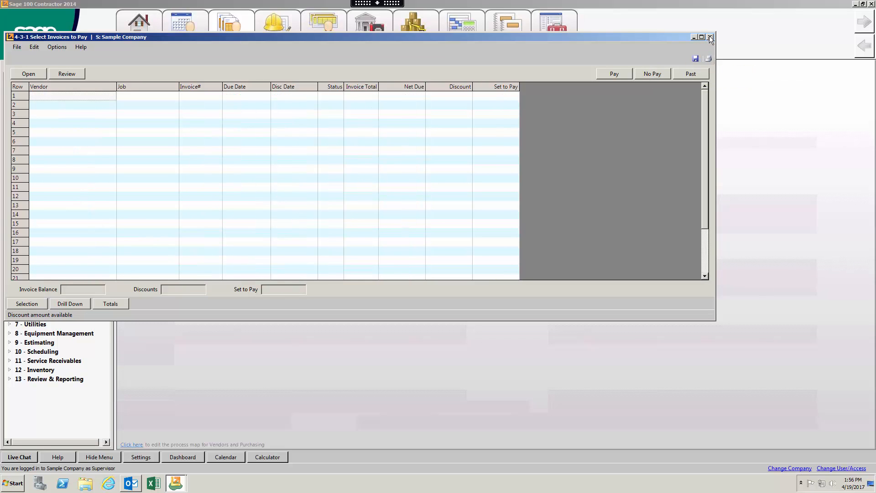
pyautogui.click(710, 36)
# Step: Open Pay Vendors and select all listed payees for payment
pyautogui.click(64, 252)
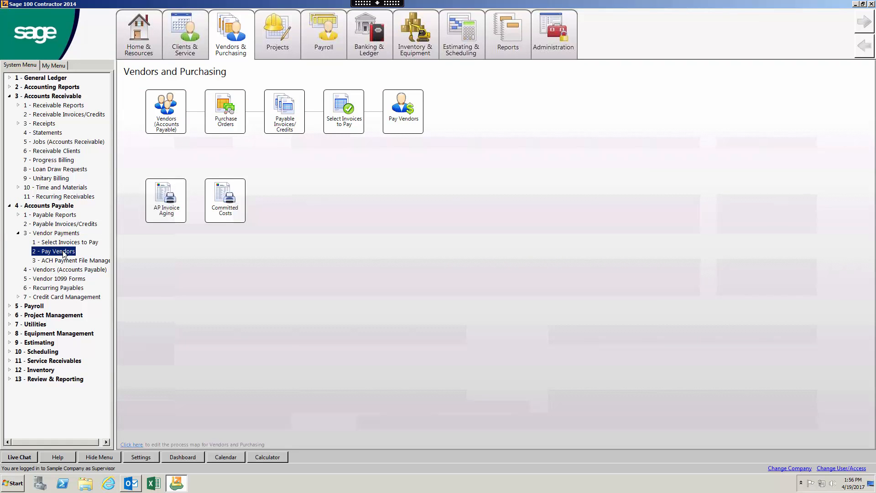
pyautogui.doubleClick(64, 253)
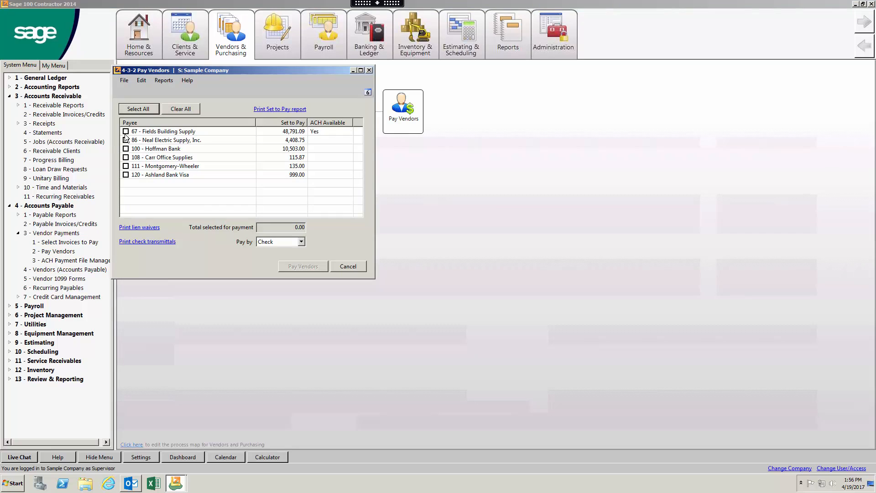
pyautogui.click(141, 108)
# Step: Open lien waiver printing for the selected vendors, review the sample waiver and report criteria, and close the report window
pyautogui.click(141, 227)
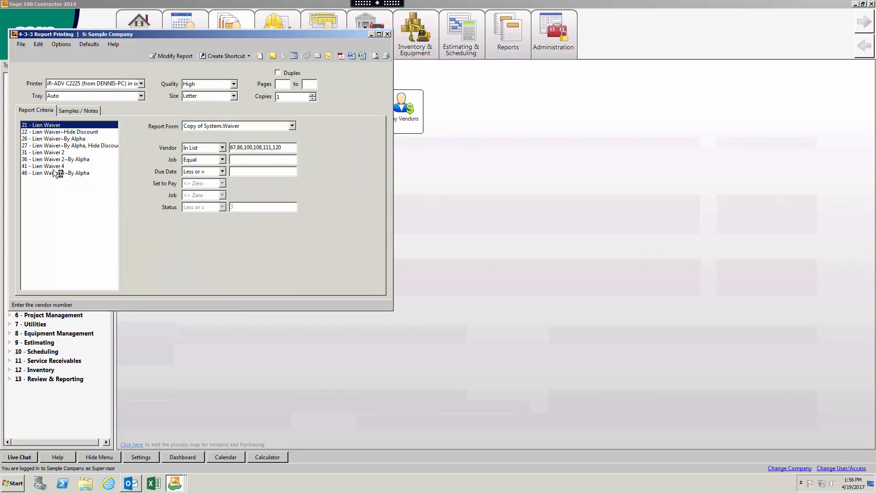
pyautogui.click(73, 113)
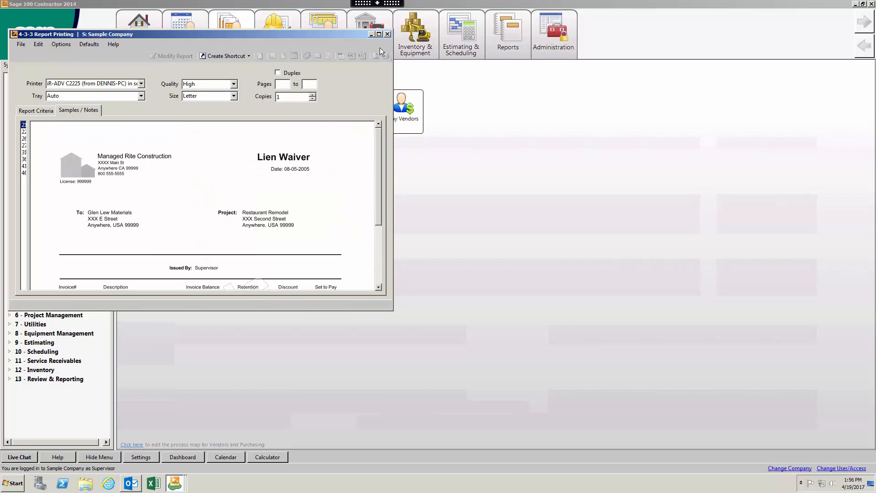
pyautogui.click(378, 34)
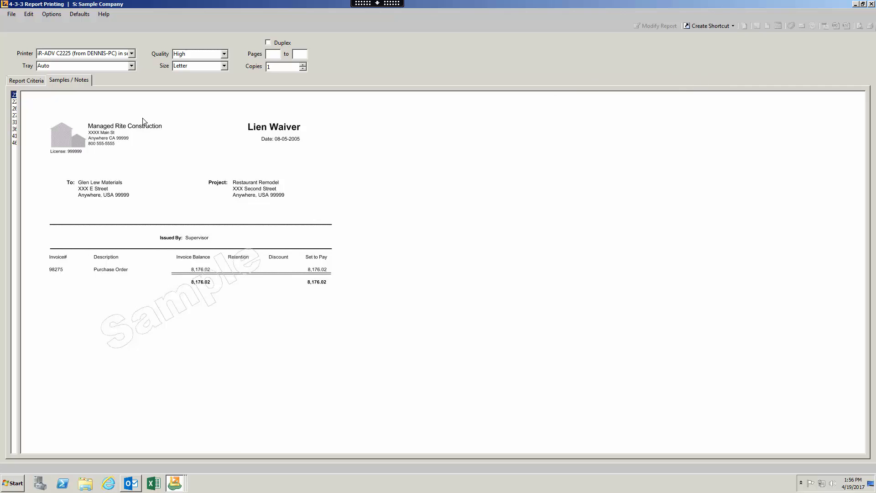
pyautogui.click(18, 81)
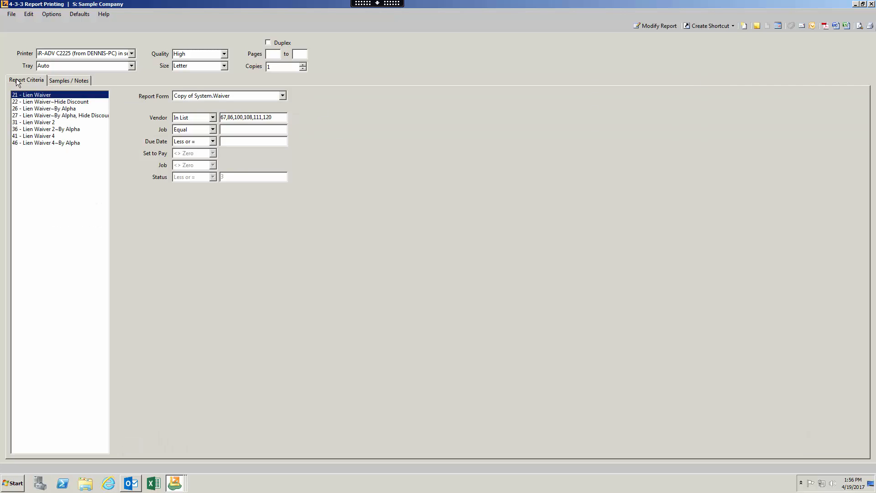
pyautogui.click(871, 4)
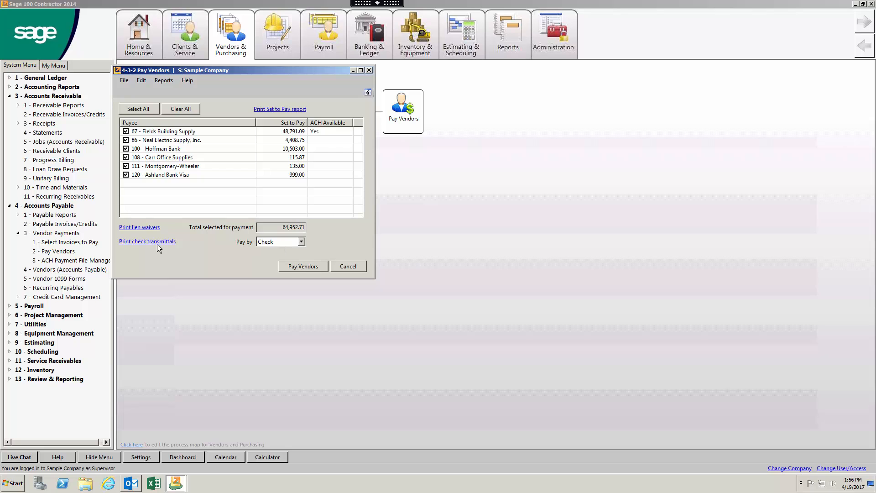
# Step: Review the available payment methods, cancel the vendor payment, and collapse the Vendor Payments and Accounts Payable groups
pyautogui.click(267, 243)
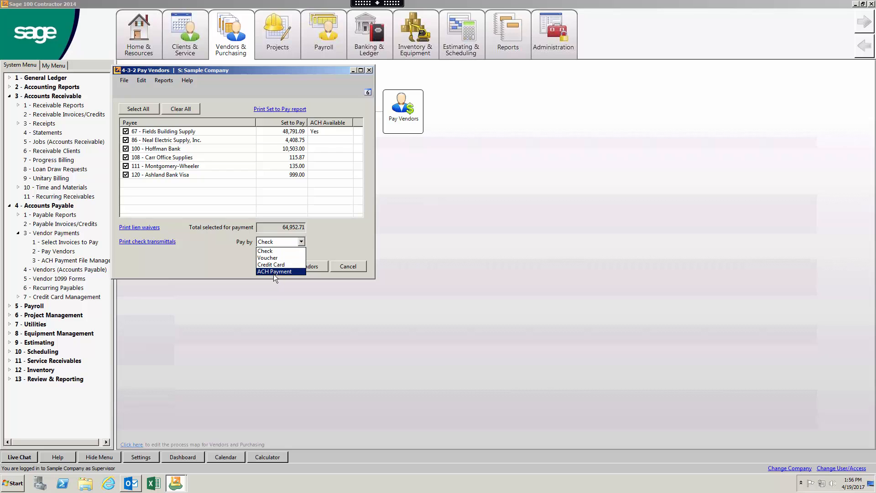
pyautogui.click(356, 266)
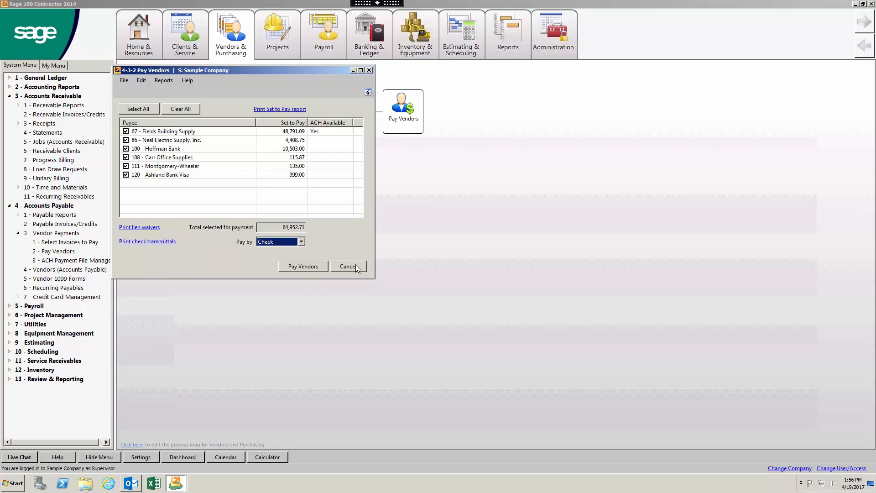
pyautogui.click(355, 267)
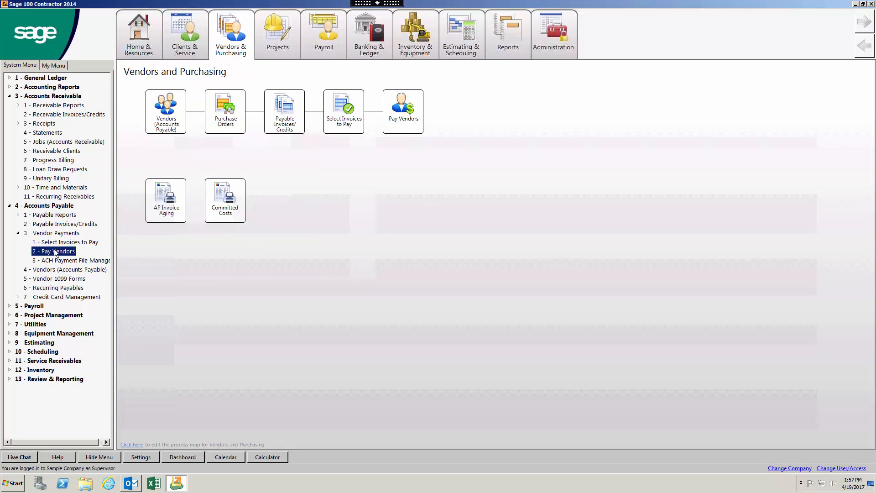
pyautogui.click(18, 233)
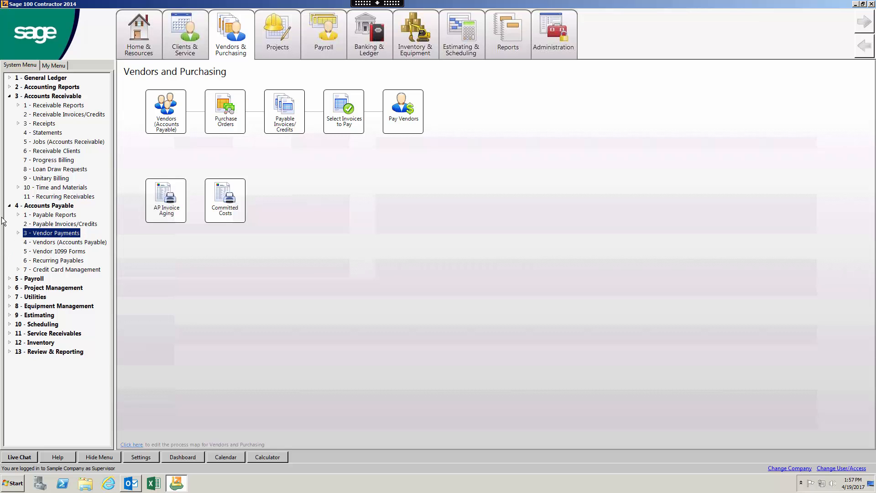
pyautogui.click(9, 206)
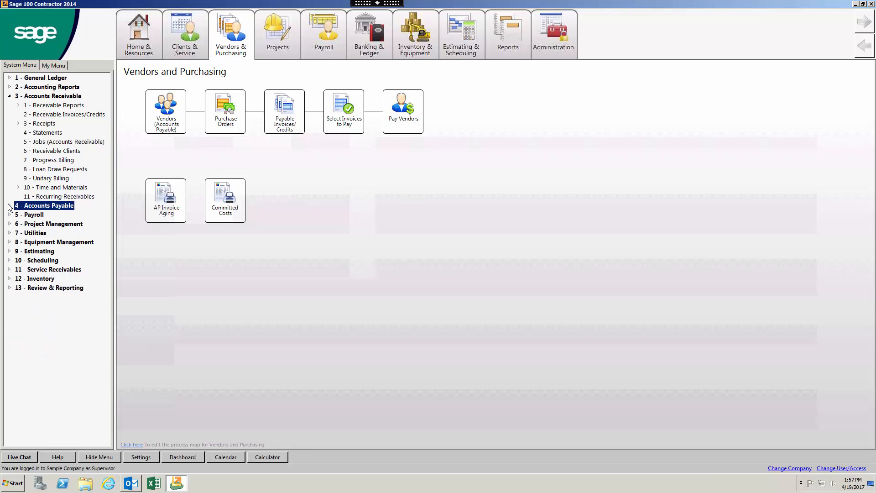